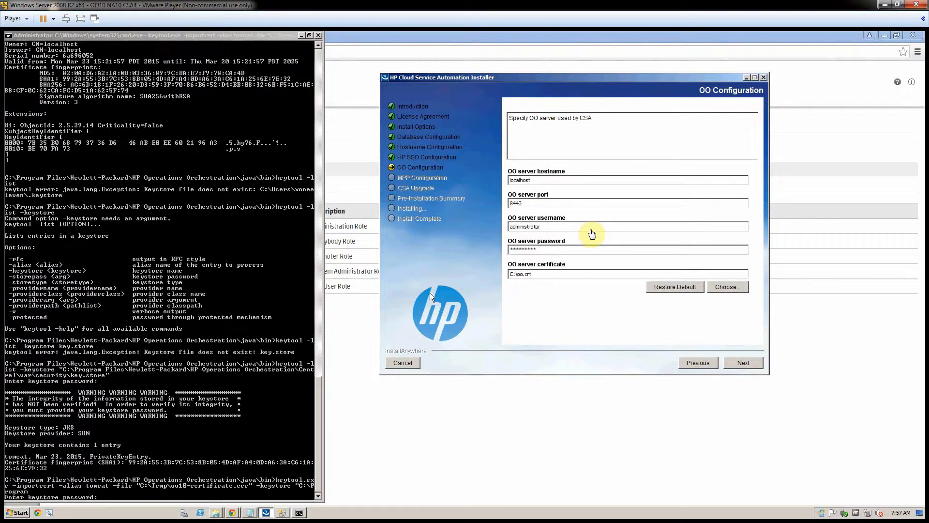
Browse the Start menu's Hewlett-Packard, HP Operations Orchestration and HP Network Automation groups without launching anything
{"action": "left_click", "coordinate": [21, 513]}
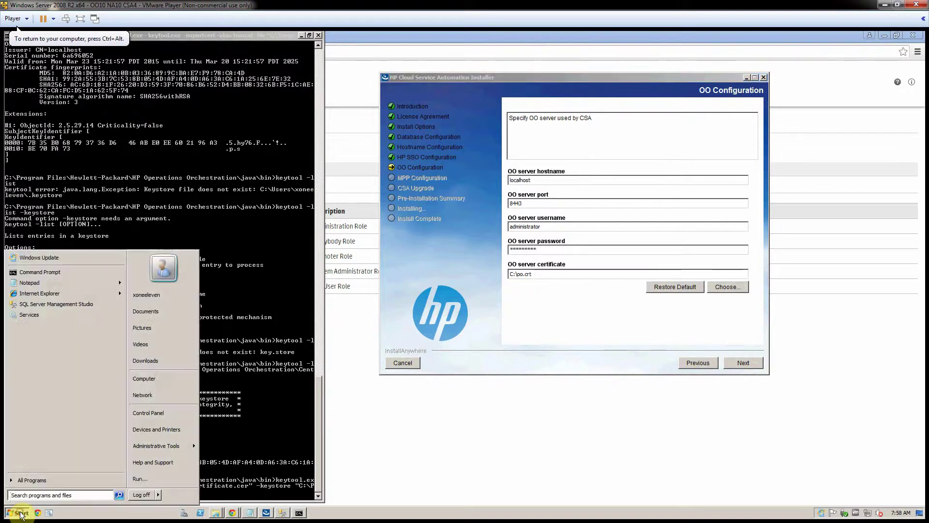
{"action": "left_click", "coordinate": [43, 477]}
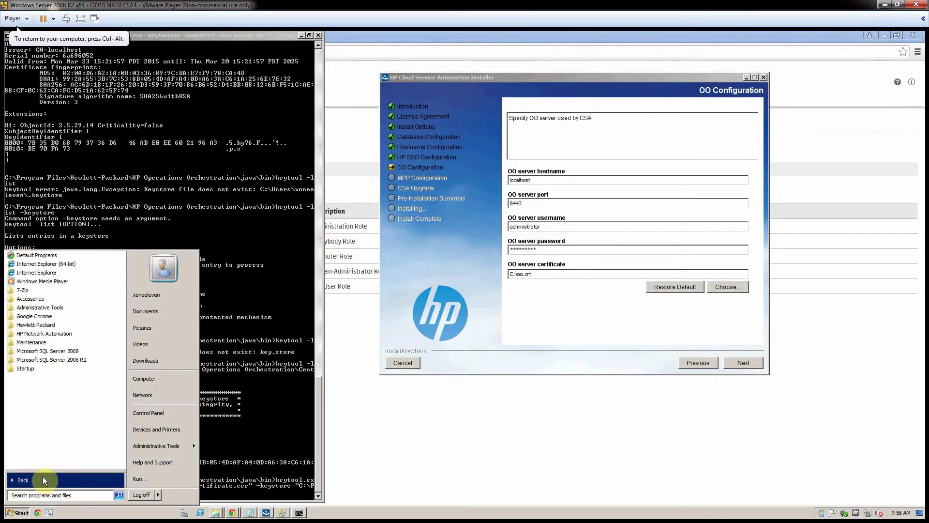
{"action": "left_click", "coordinate": [47, 324]}
{"action": "left_click", "coordinate": [52, 333]}
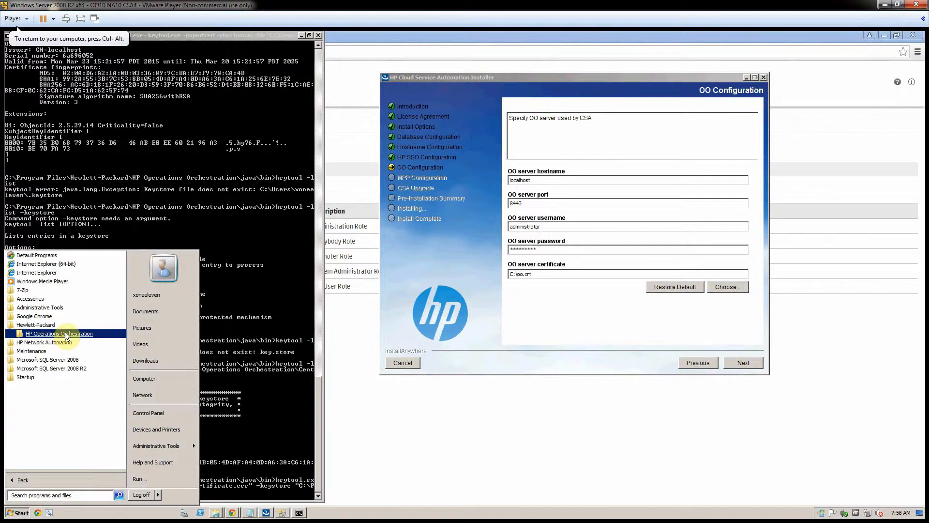
{"action": "left_click", "coordinate": [53, 352]}
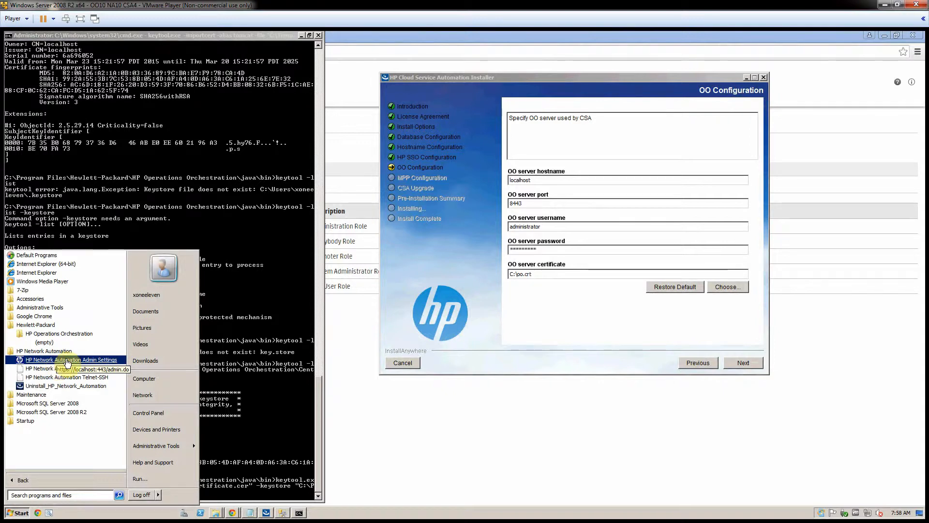
{"action": "left_click", "coordinate": [113, 514]}
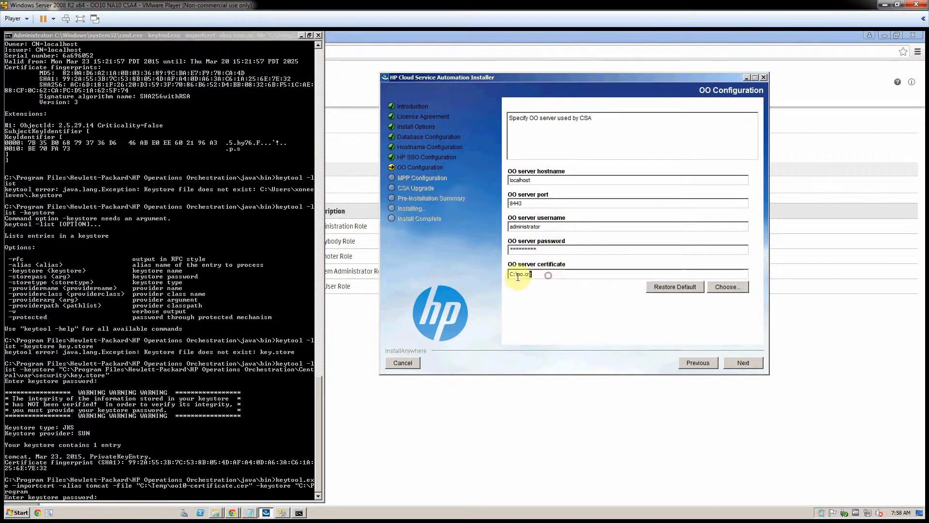
Locate the oo security certificate file on Local Disk (C:) via Computer
{"action": "left_click_drag", "start_coordinate": [549, 273], "coordinate": [510, 275]}
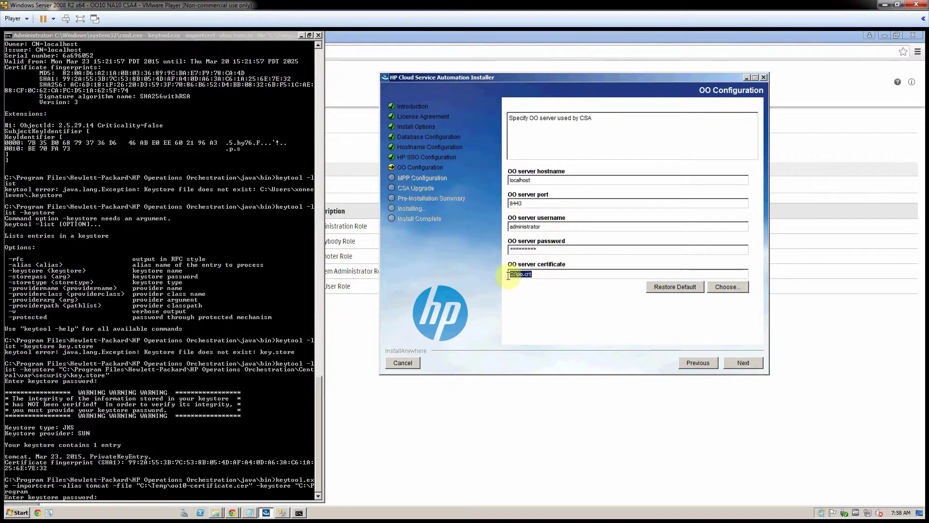
{"action": "left_click", "coordinate": [20, 514]}
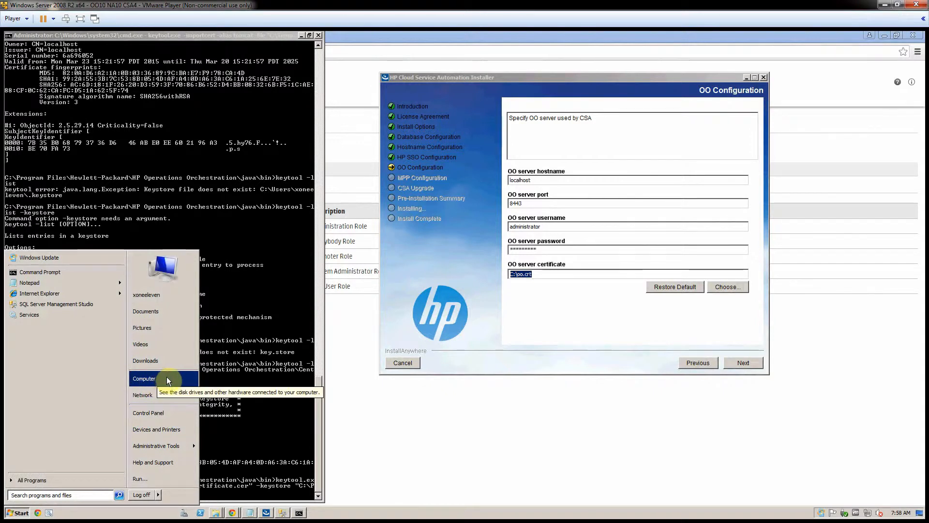
{"action": "left_click", "coordinate": [152, 379]}
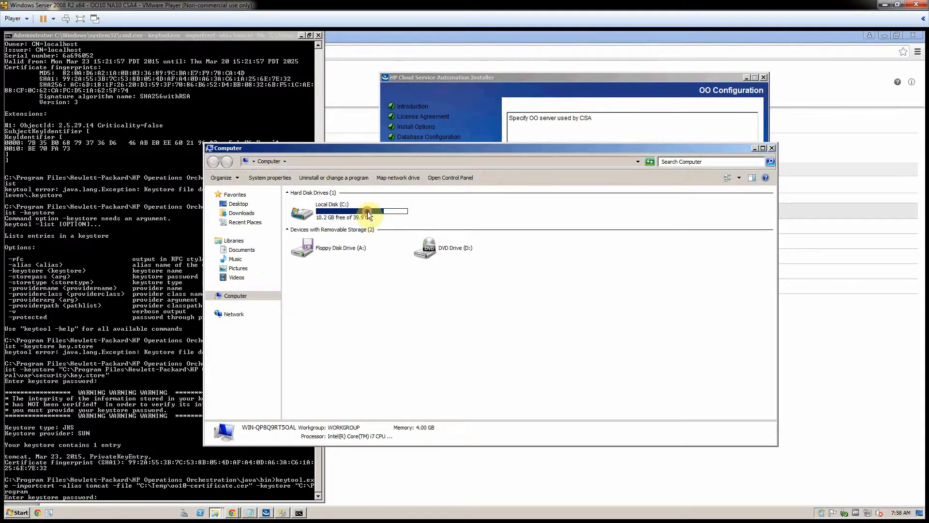
{"action": "double_click", "coordinate": [367, 212]}
{"action": "left_click", "coordinate": [305, 280]}
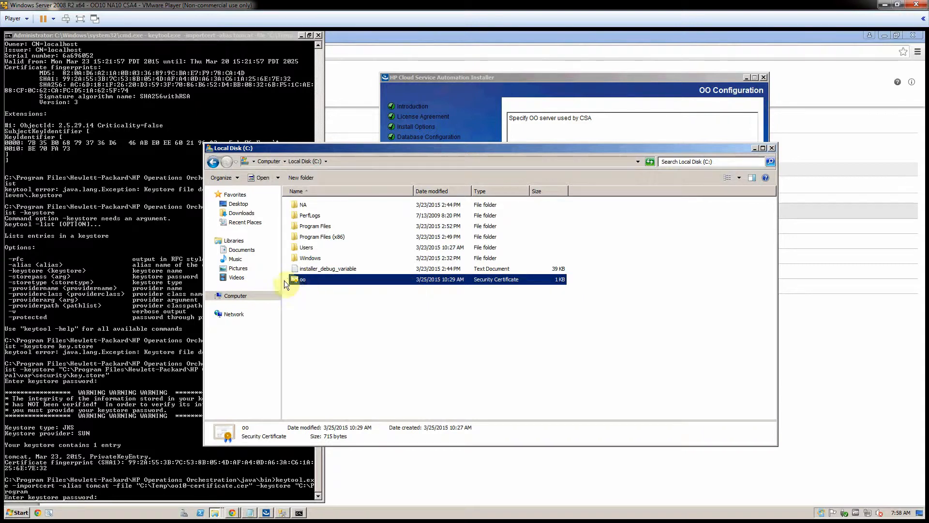
Confirm in the oo file's Properties that it is a .crt certificate, leaving it unchanged
{"action": "right_click", "coordinate": [324, 278]}
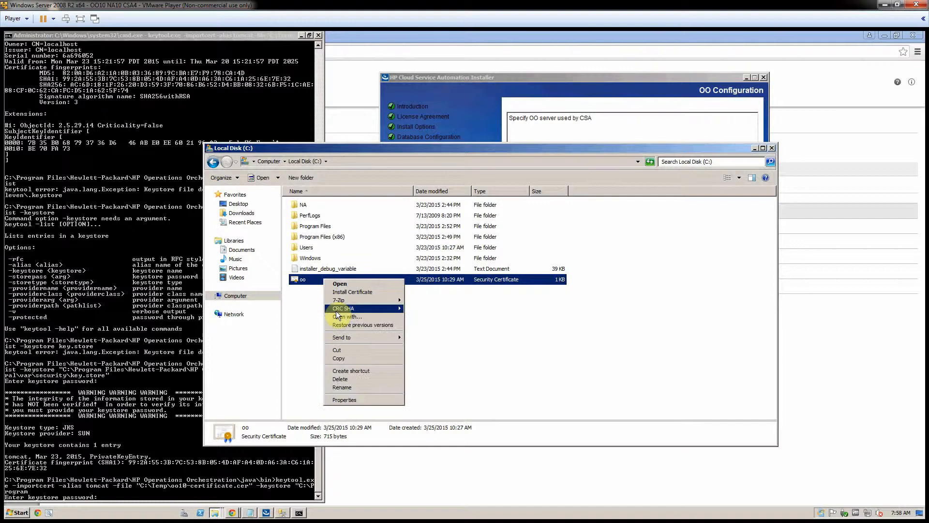
{"action": "left_click", "coordinate": [369, 399]}
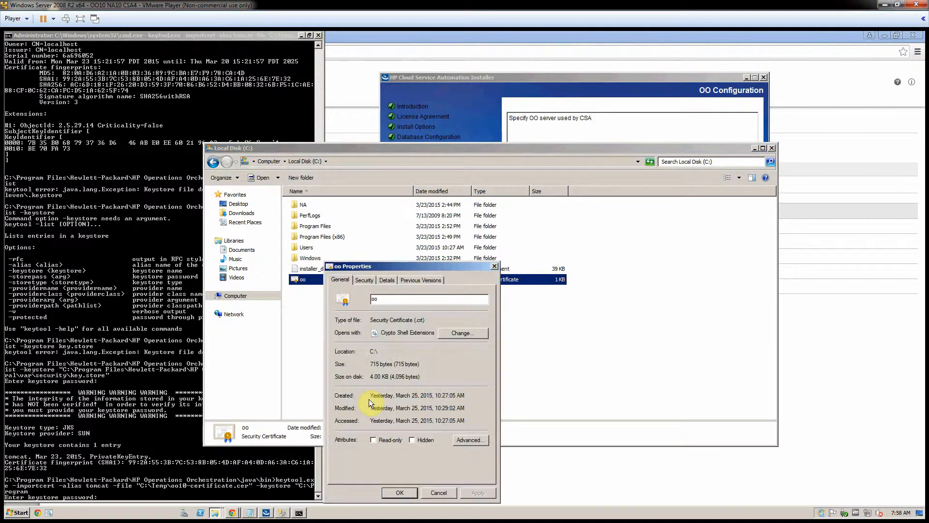
{"action": "double_click", "coordinate": [418, 320]}
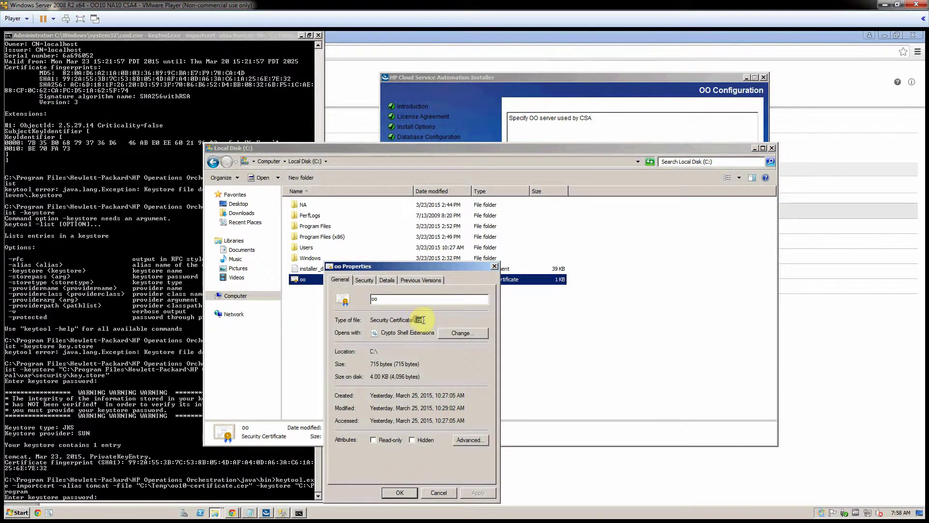
{"action": "left_click", "coordinate": [442, 493]}
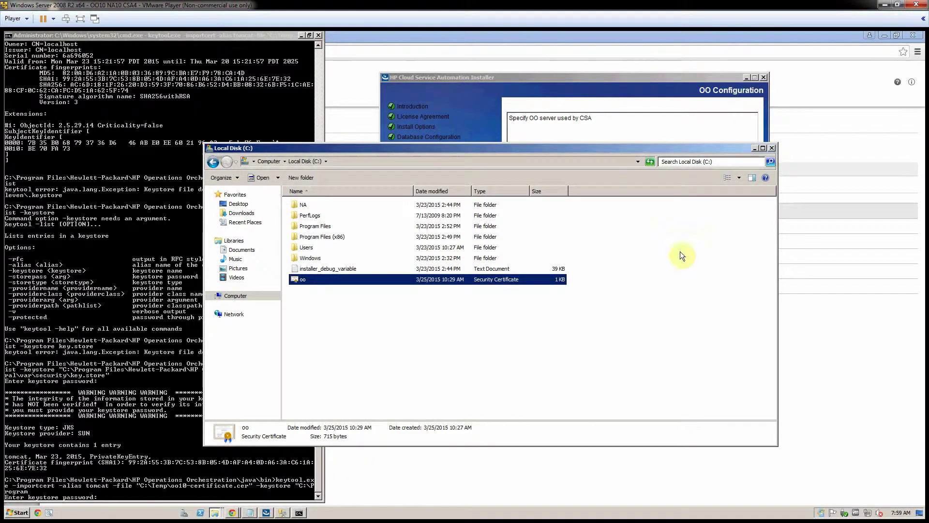
Review the OO Configuration values: port 8443, user administrator and the password
{"action": "left_click", "coordinate": [771, 148]}
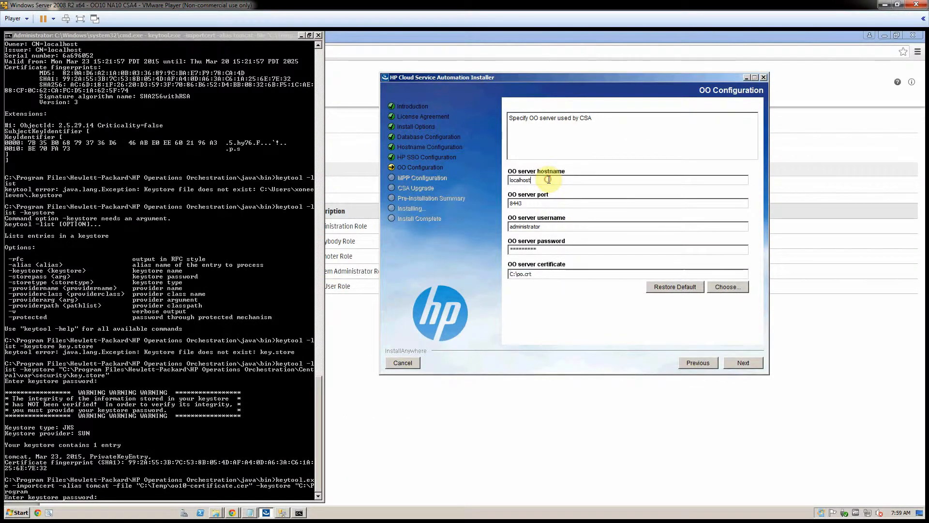
{"action": "left_click_drag", "start_coordinate": [533, 204], "coordinate": [494, 203]}
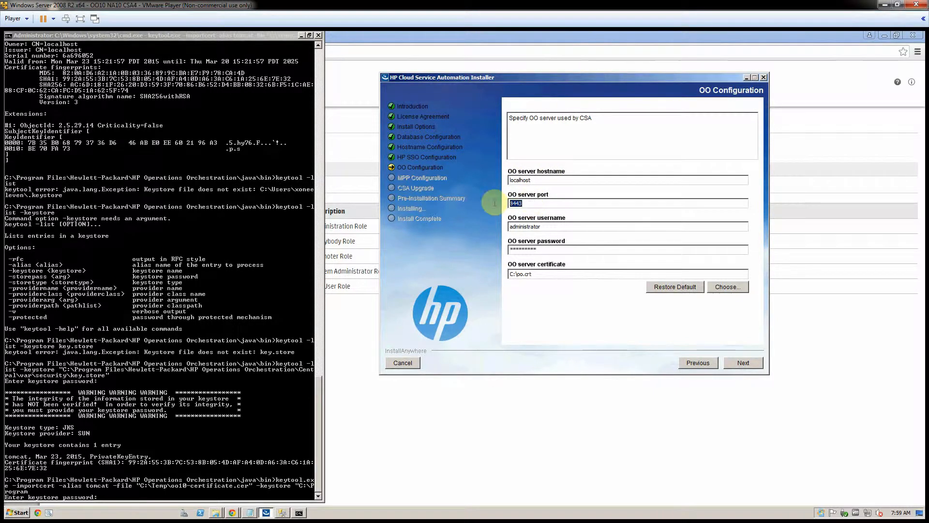
{"action": "left_click_drag", "start_coordinate": [548, 227], "coordinate": [483, 225]}
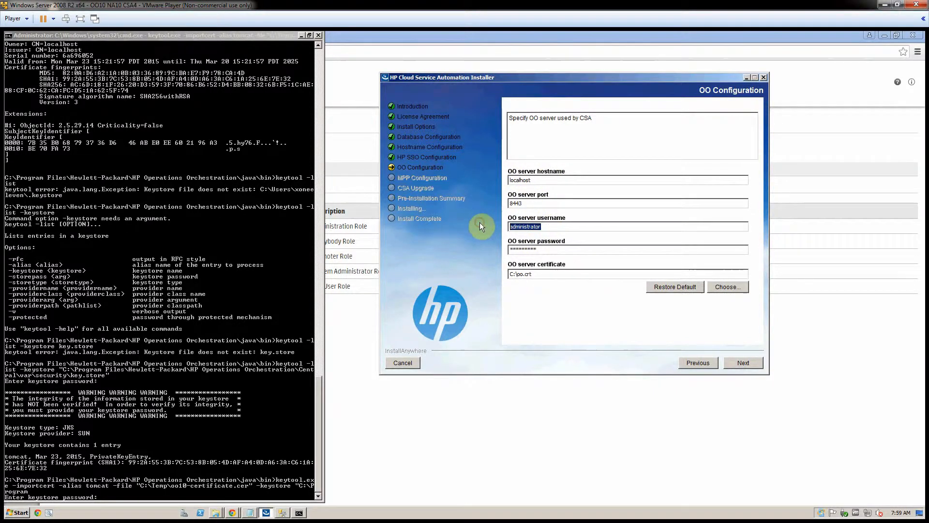
{"action": "left_click_drag", "start_coordinate": [550, 250], "coordinate": [476, 246]}
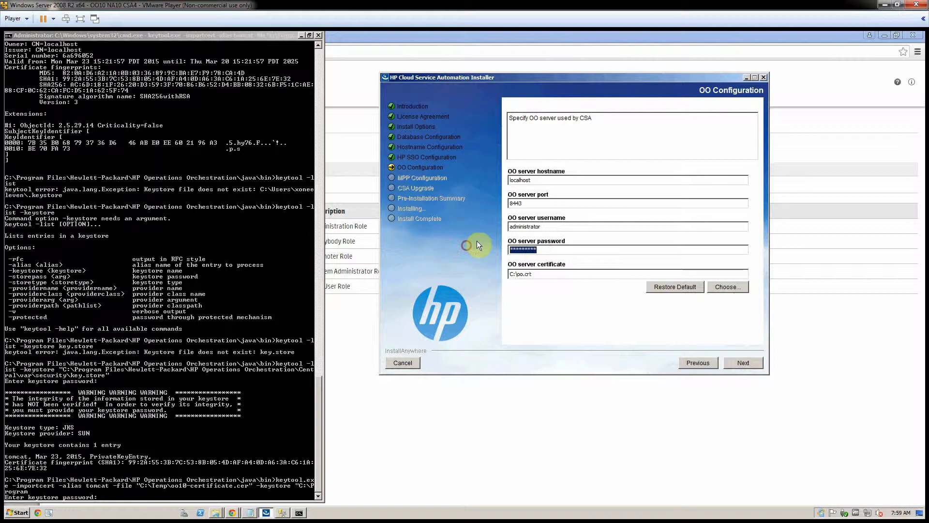
{"action": "left_click_drag", "start_coordinate": [559, 227], "coordinate": [477, 222]}
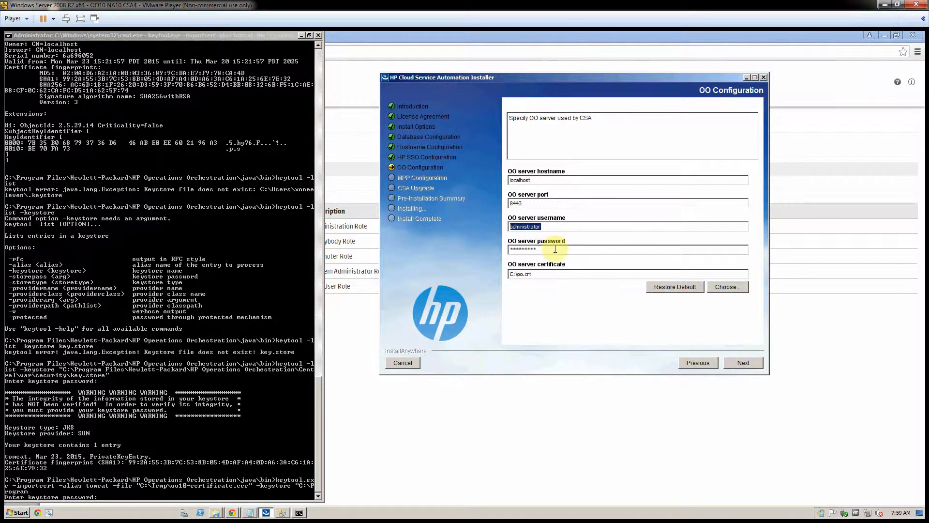
{"action": "left_click_drag", "start_coordinate": [552, 250], "coordinate": [476, 243]}
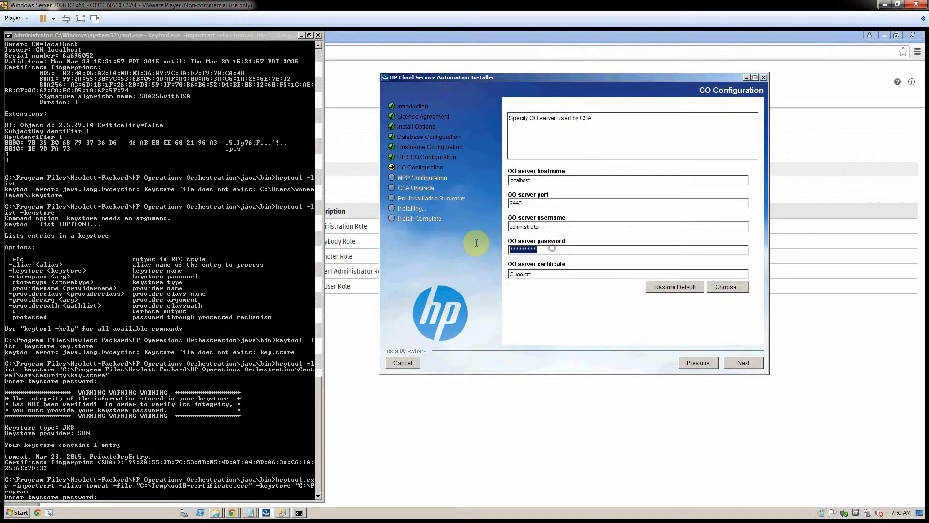
Check the certificate path C:\po.crt against the keytool console and return to the installer
{"action": "left_click", "coordinate": [560, 274]}
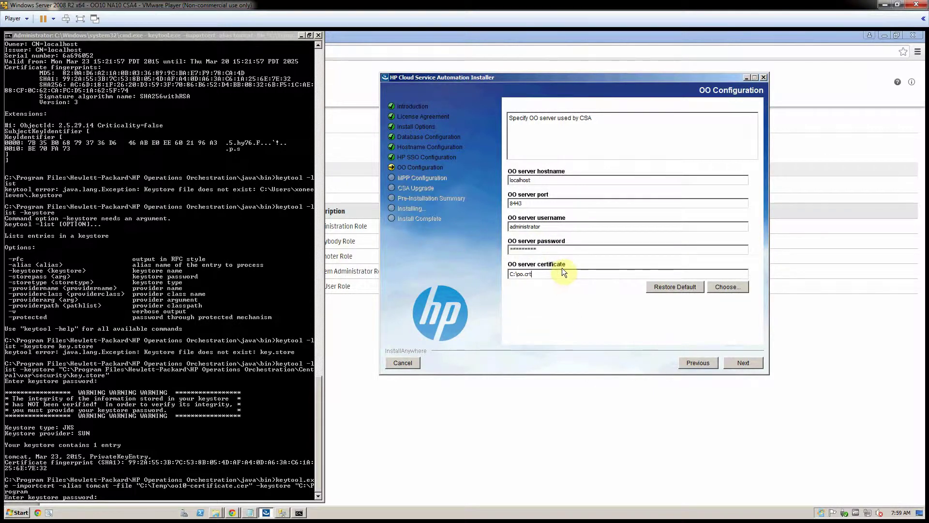
{"action": "left_click", "coordinate": [131, 439]}
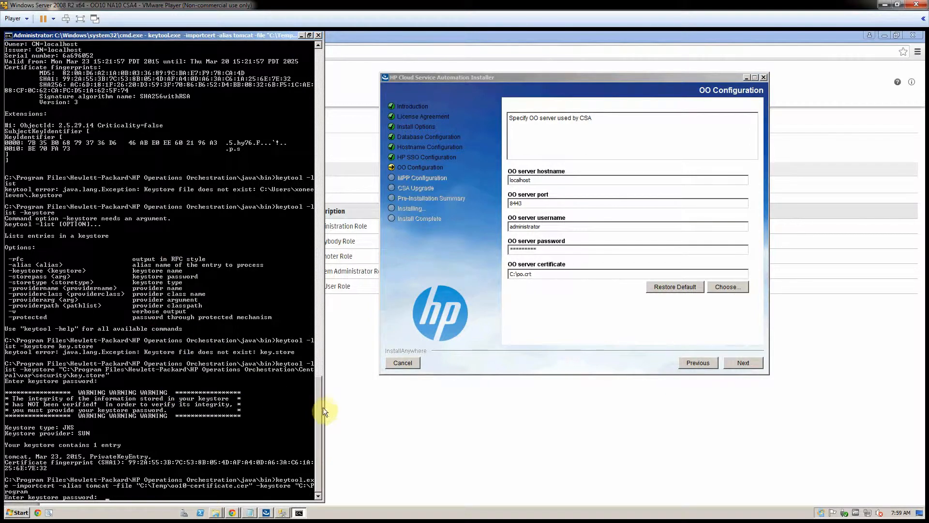
{"action": "mouse_move", "coordinate": [320, 411]}
{"action": "left_mouse_down"}
{"action": "mouse_move", "coordinate": [310, 376]}
{"action": "mouse_move", "coordinate": [318, 451]}
{"action": "left_mouse_up"}
{"action": "left_click", "coordinate": [745, 362]}
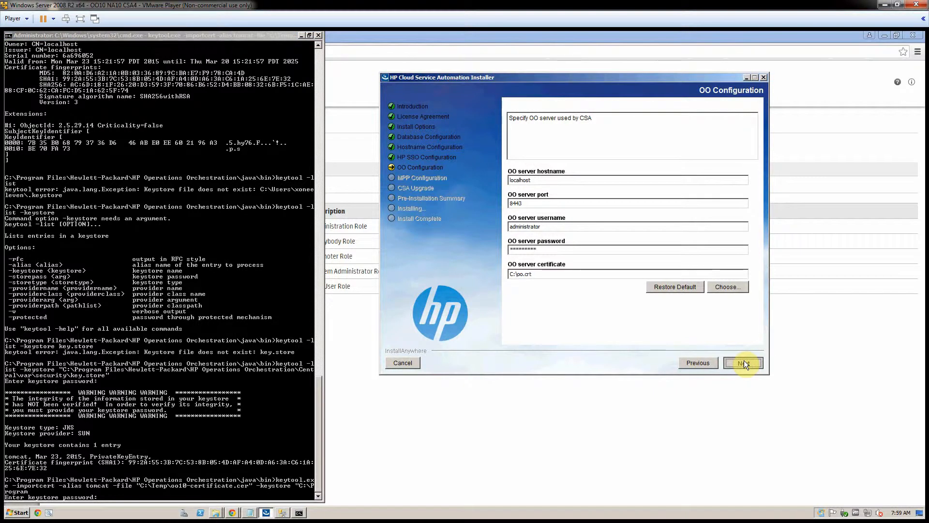
View OO Central's Internal Users list showing administrator, then bring the installer back in front
{"action": "left_click", "coordinate": [298, 35]}
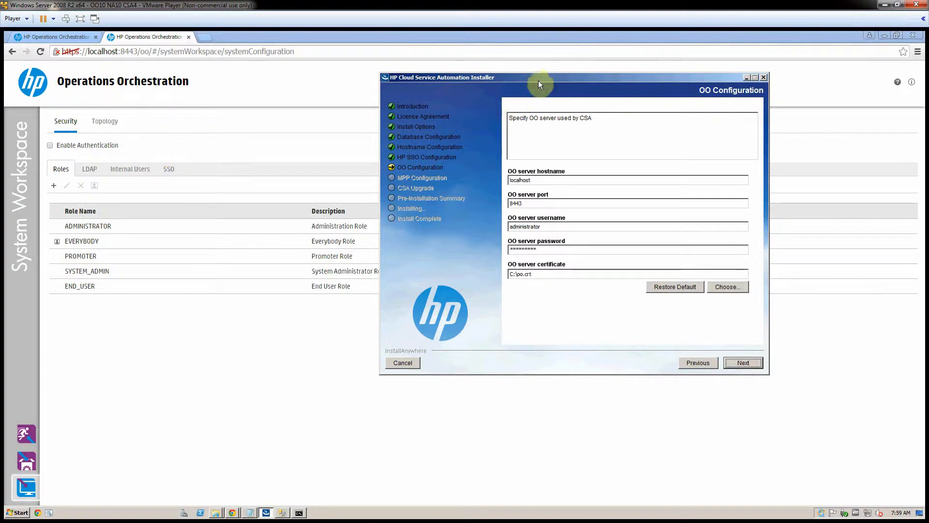
{"action": "left_click_drag", "start_coordinate": [540, 75], "coordinate": [520, 136]}
{"action": "left_click", "coordinate": [140, 172]}
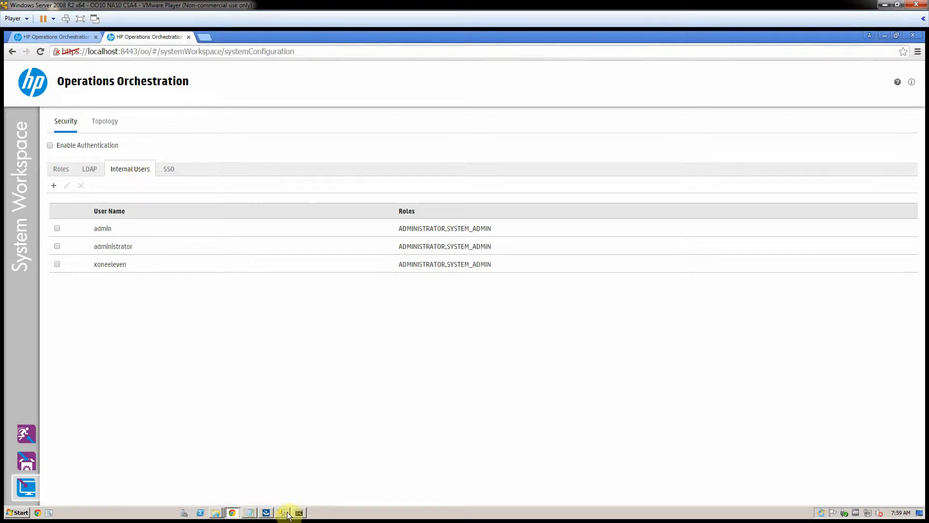
{"action": "left_click", "coordinate": [268, 513]}
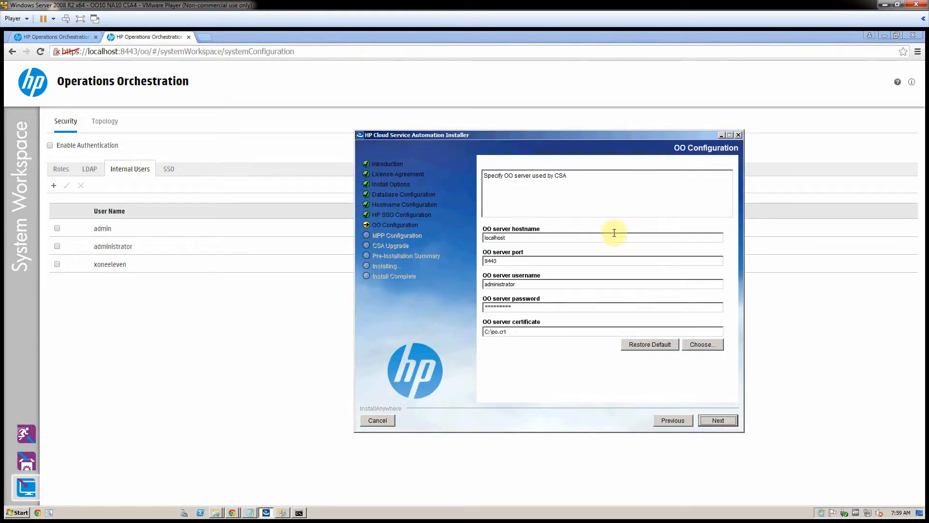
{"action": "left_click_drag", "start_coordinate": [590, 135], "coordinate": [536, 123]}
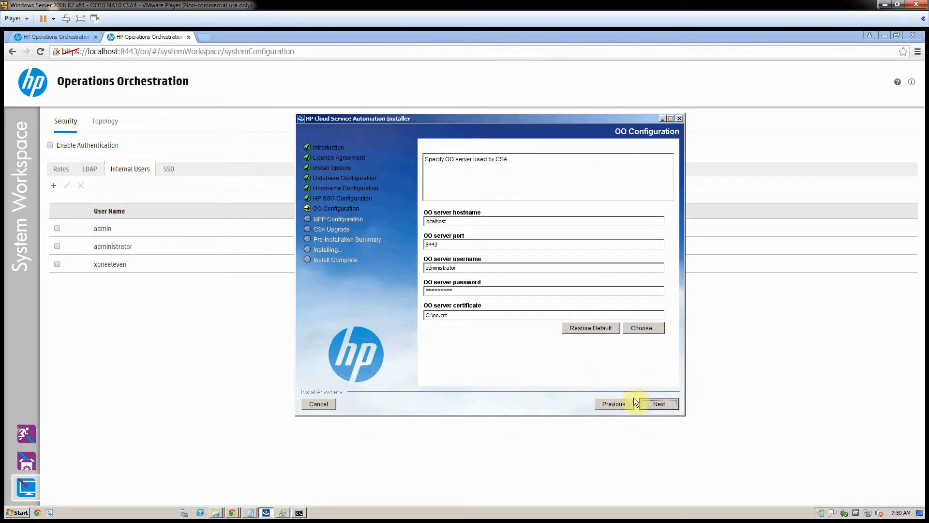
Submit the OO settings; validation fails with a 401 bad-response error, which is dismissed
{"action": "left_click", "coordinate": [660, 404]}
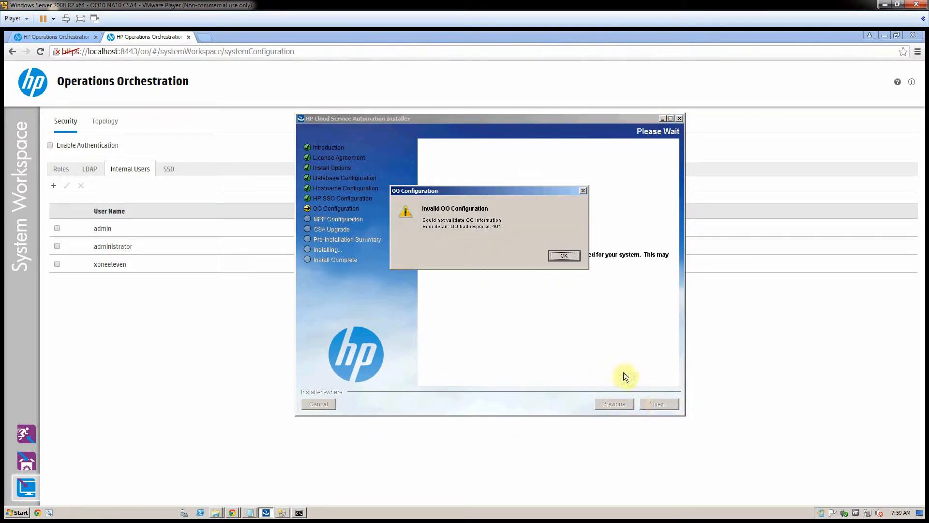
{"action": "left_click_drag", "start_coordinate": [516, 192], "coordinate": [524, 207]}
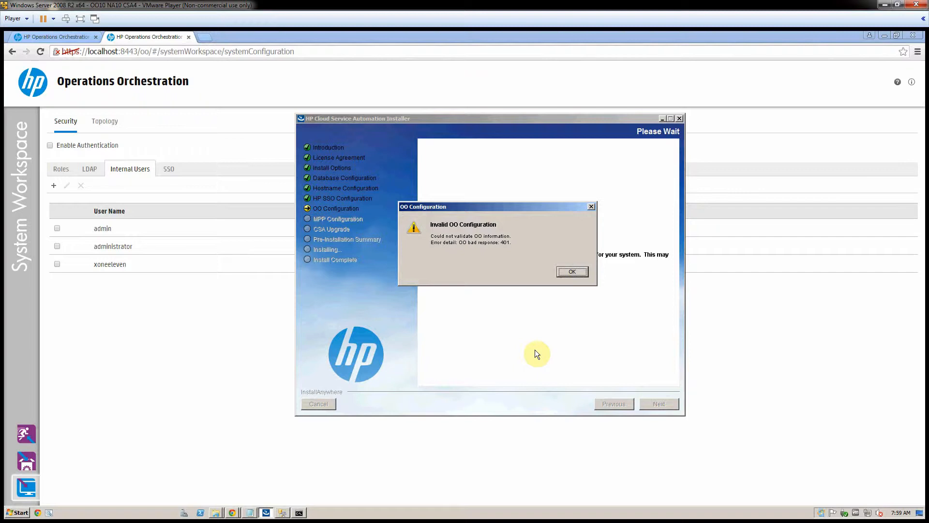
{"action": "left_click", "coordinate": [572, 273]}
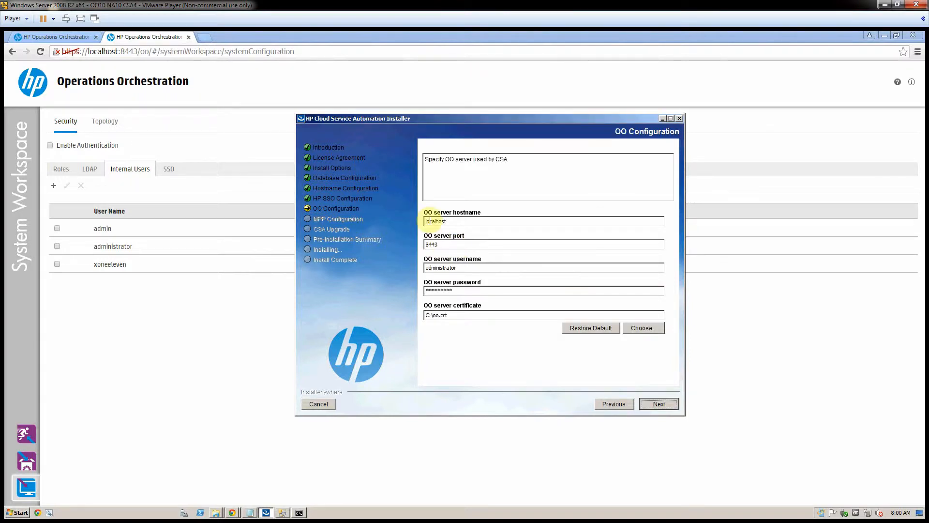
{"action": "left_click", "coordinate": [426, 220]}
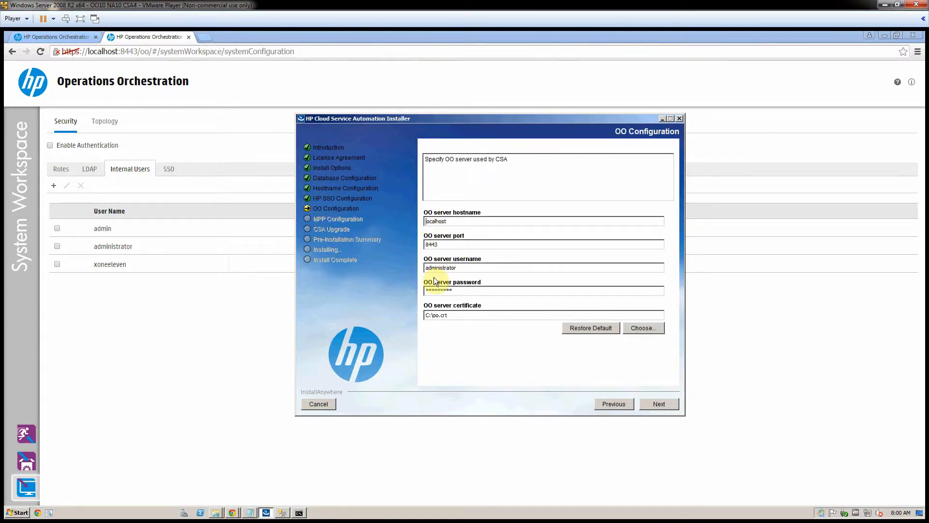
{"action": "type", "text": "https://"}
{"action": "type", "text": "/"}
{"action": "left_click", "coordinate": [663, 405]}
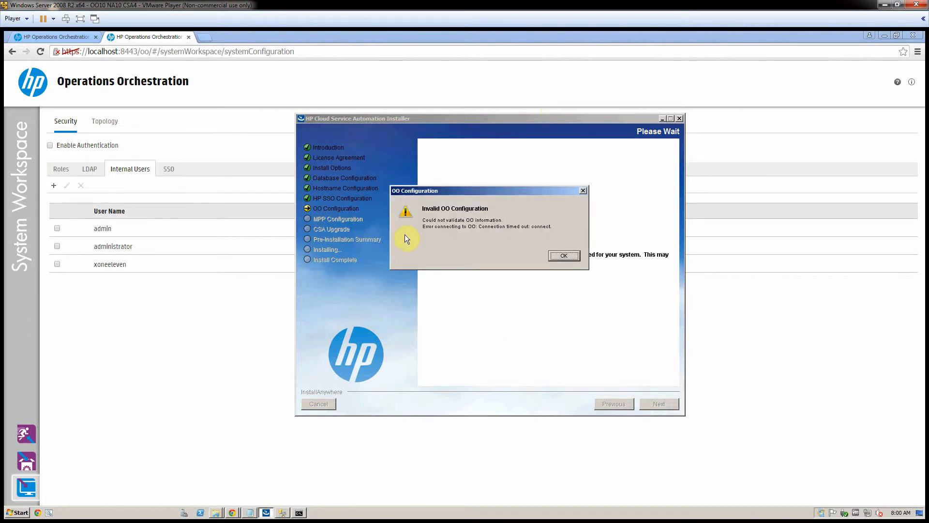
Dismiss the timeout error and restore the hostname to plain localhost
{"action": "left_click", "coordinate": [563, 259]}
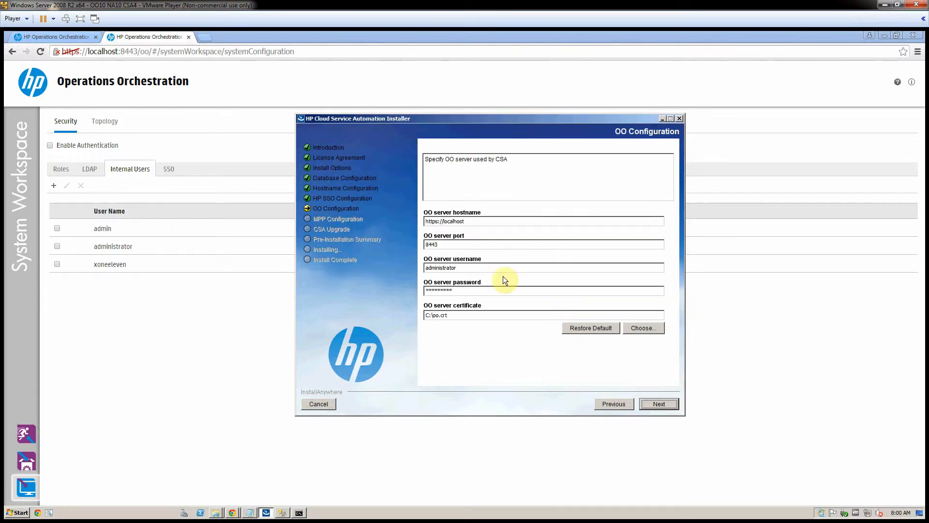
{"action": "left_click_drag", "start_coordinate": [443, 221], "coordinate": [382, 226]}
{"action": "key", "text": "Delete"}
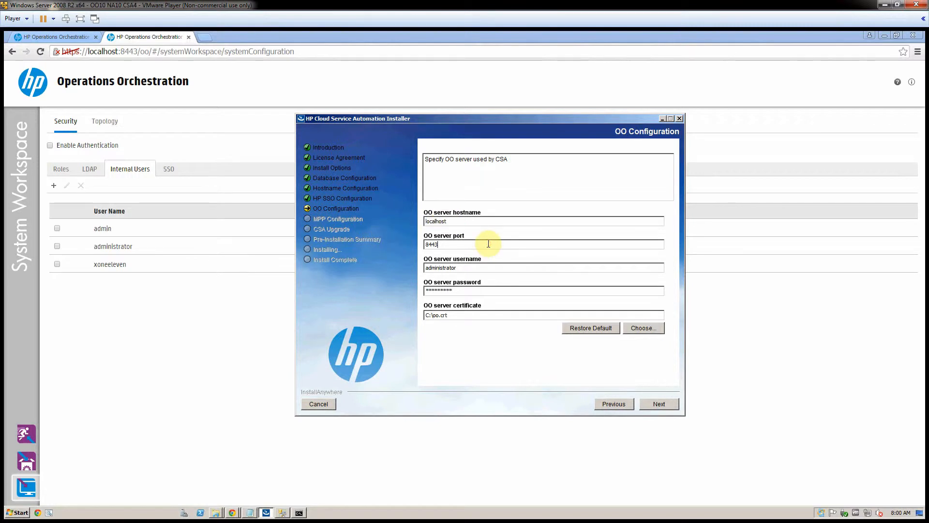
{"action": "left_click", "coordinate": [463, 268]}
{"action": "left_click", "coordinate": [472, 292]}
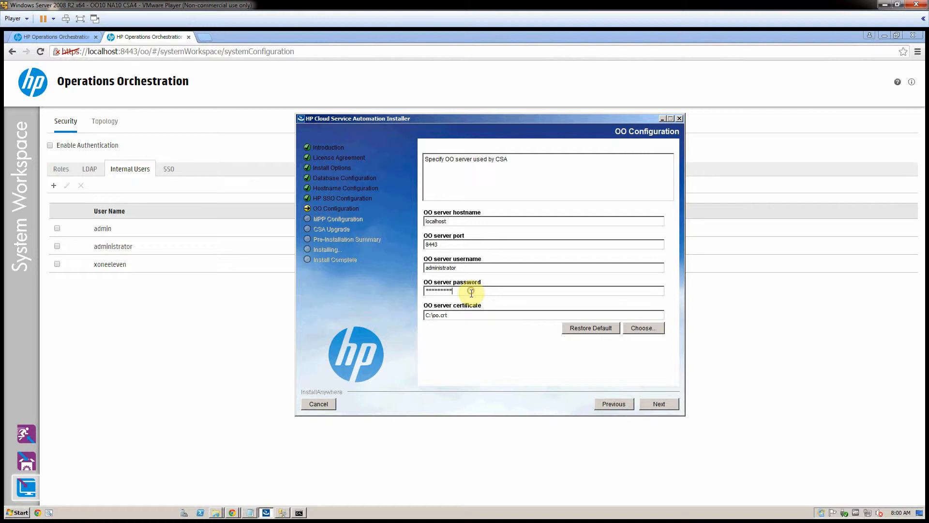
Check the keytool certificate import prompt in cmd and hide it again
{"action": "left_click", "coordinate": [299, 513]}
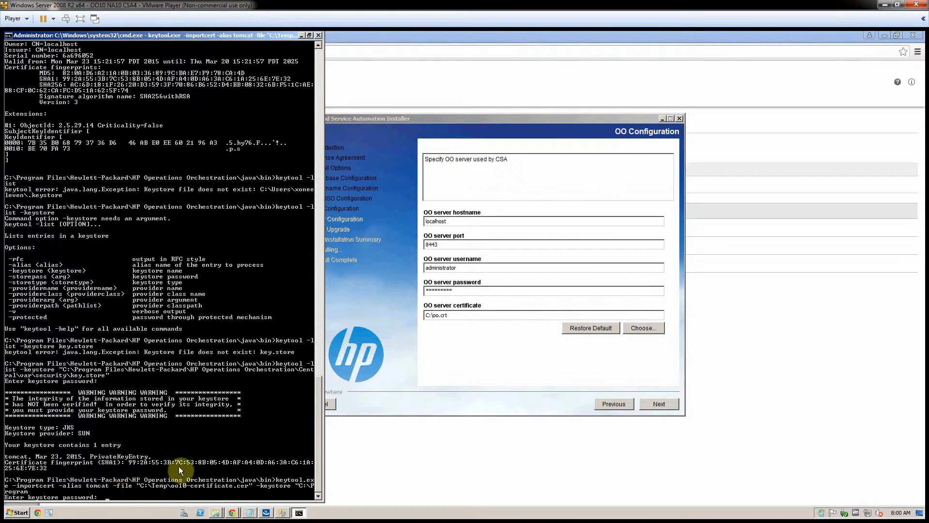
{"action": "scroll", "coordinate": [321, 388], "scroll_direction": "up", "scroll_amount": 3}
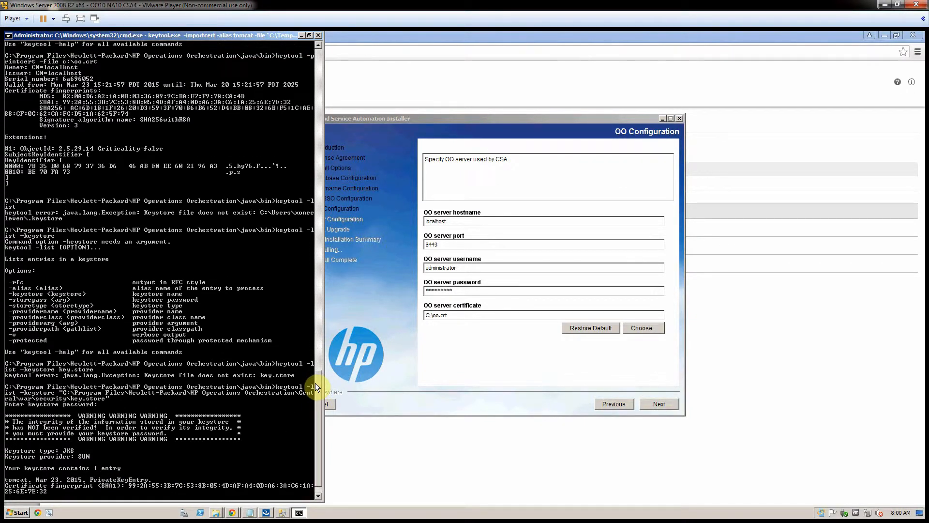
{"action": "mouse_move", "coordinate": [315, 383]}
{"action": "left_mouse_down"}
{"action": "mouse_move", "coordinate": [301, 154]}
{"action": "mouse_move", "coordinate": [315, 71]}
{"action": "mouse_move", "coordinate": [333, 199]}
{"action": "mouse_move", "coordinate": [315, 275]}
{"action": "mouse_move", "coordinate": [329, 406]}
{"action": "left_mouse_up"}
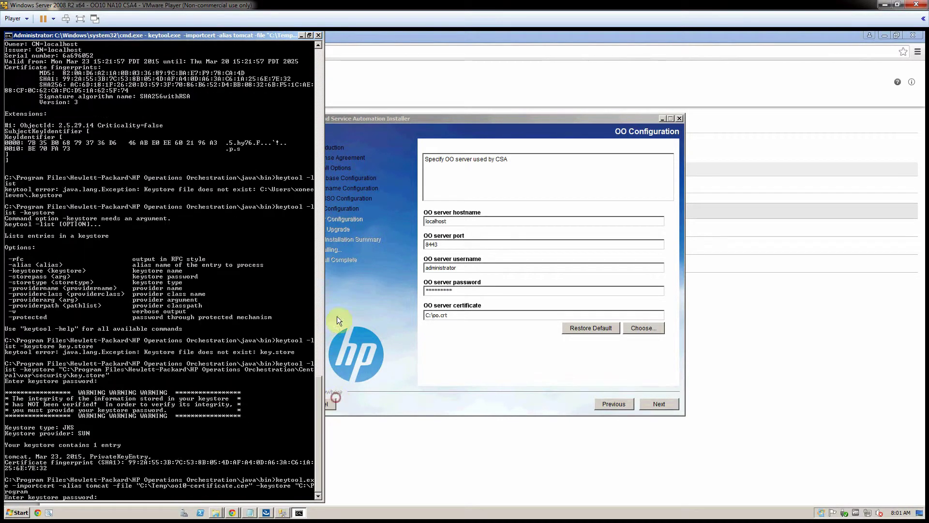
{"action": "left_click", "coordinate": [300, 34]}
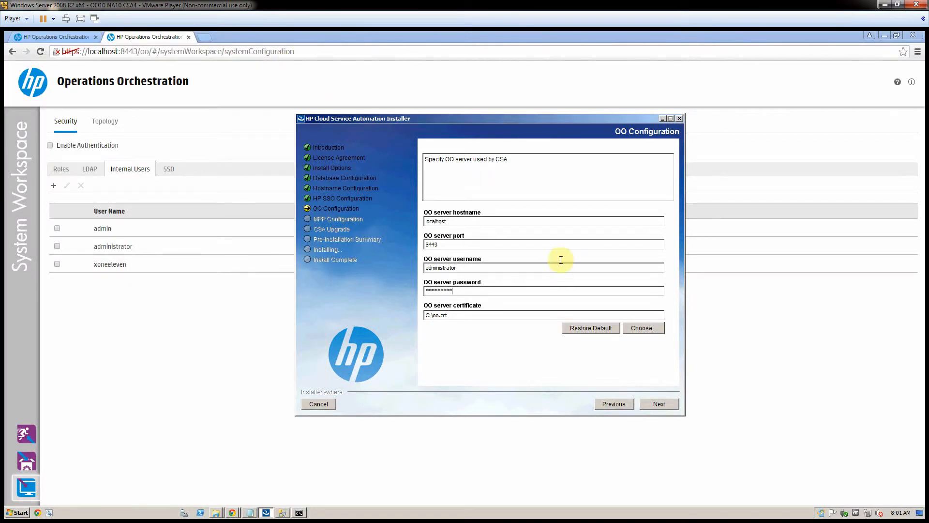